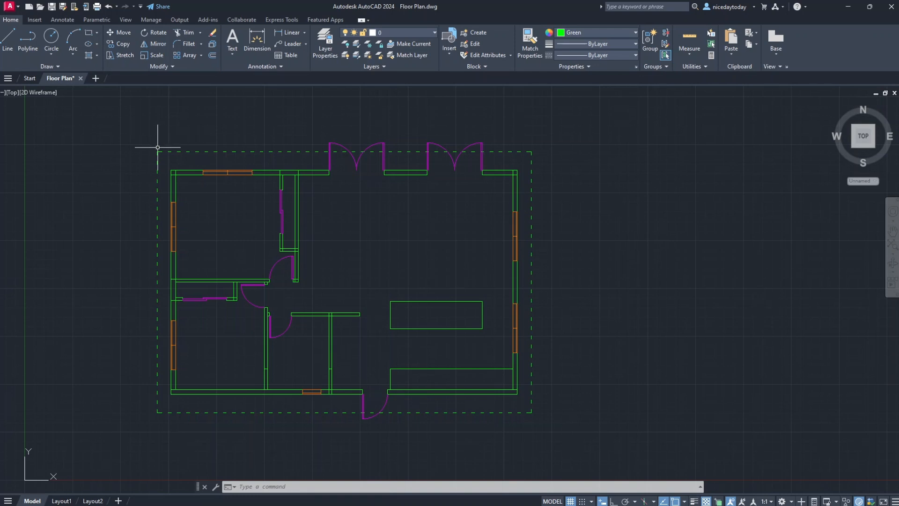
- Trim the overlapping wall lines at the floor plan's upper-left exterior corner into a clean corner
scroll(156, 152, "up", 2)
scroll(155, 152, "up", 4)
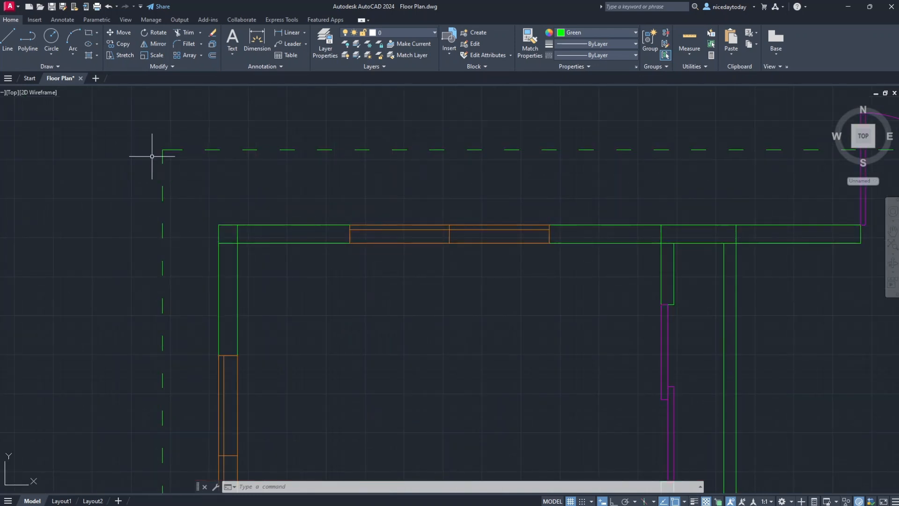
left_click(184, 32)
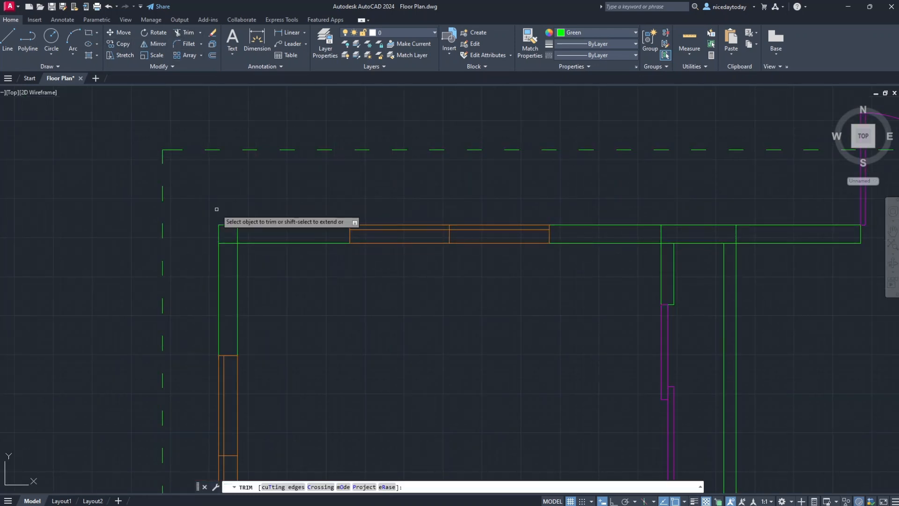
left_click(228, 243)
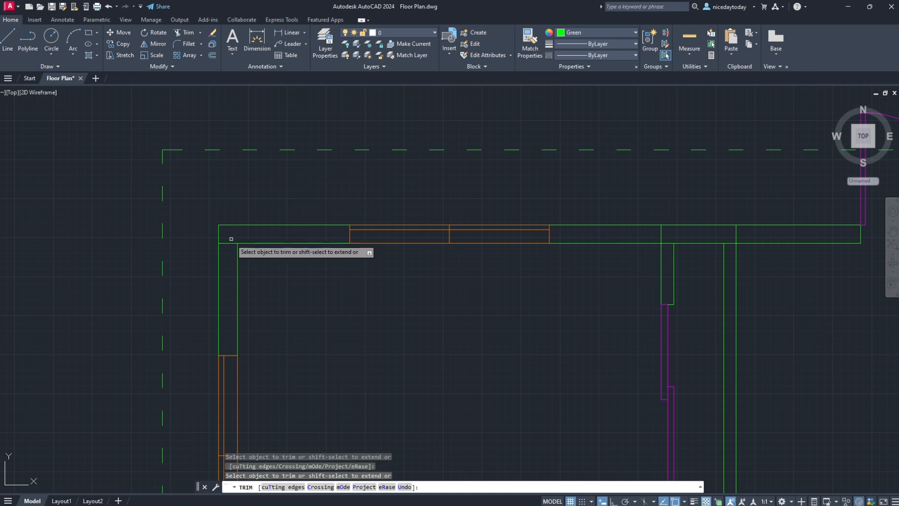
- Trim the overlapping lines where the closet wall and the adjacent partition meet the upper exterior wall
left_click(661, 233)
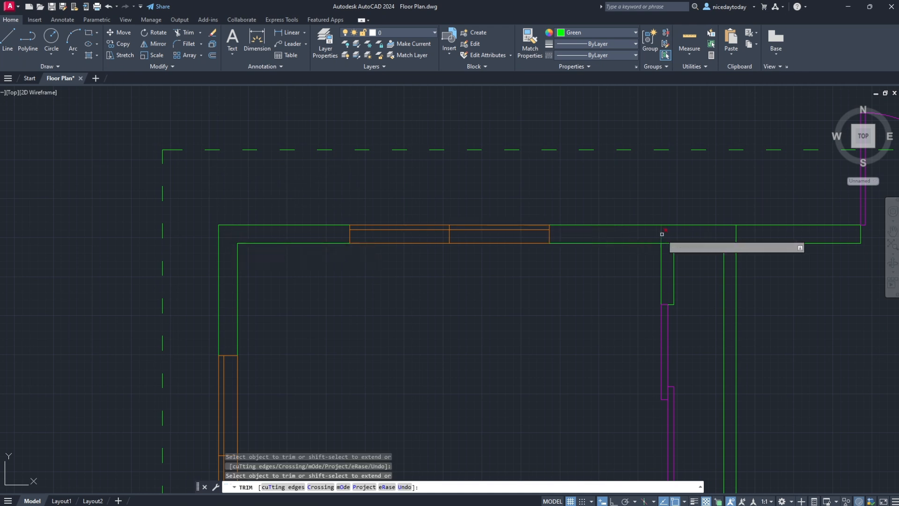
left_click(736, 233)
left_click(735, 233)
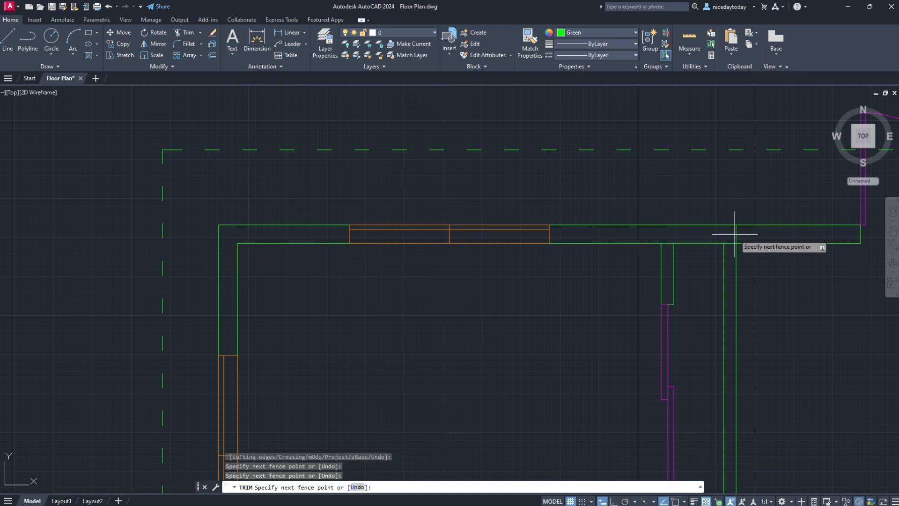
left_click(738, 234)
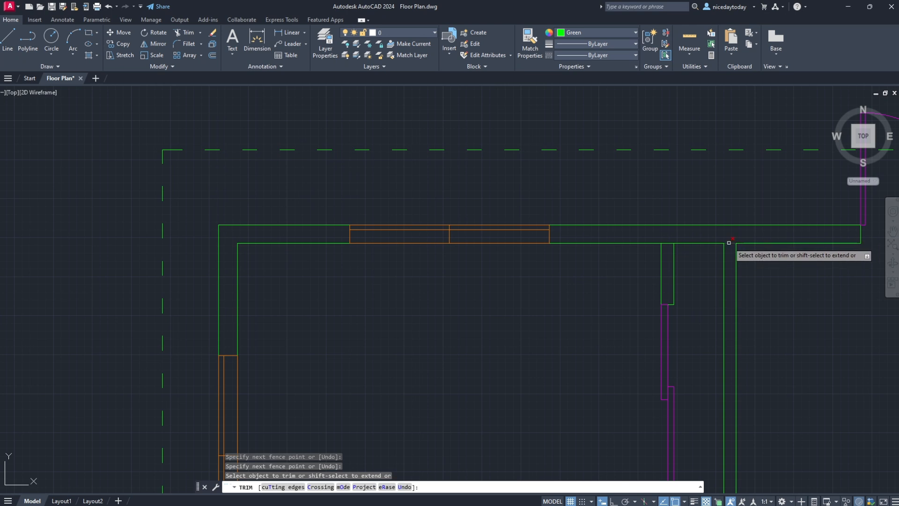
left_click(730, 243)
left_click(665, 243)
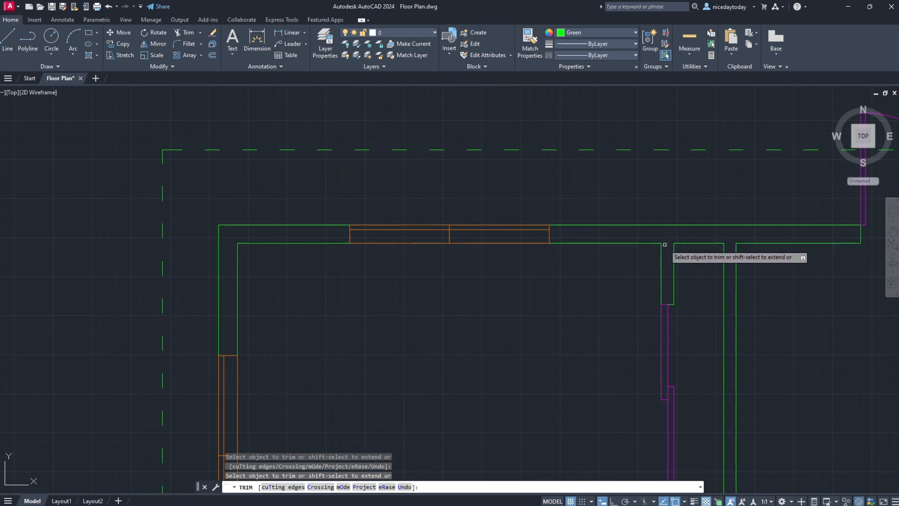
key("Escape")
- Trim the overlapping wall lines at the upper-right exterior corner, beside the double doors
left_click(893, 231)
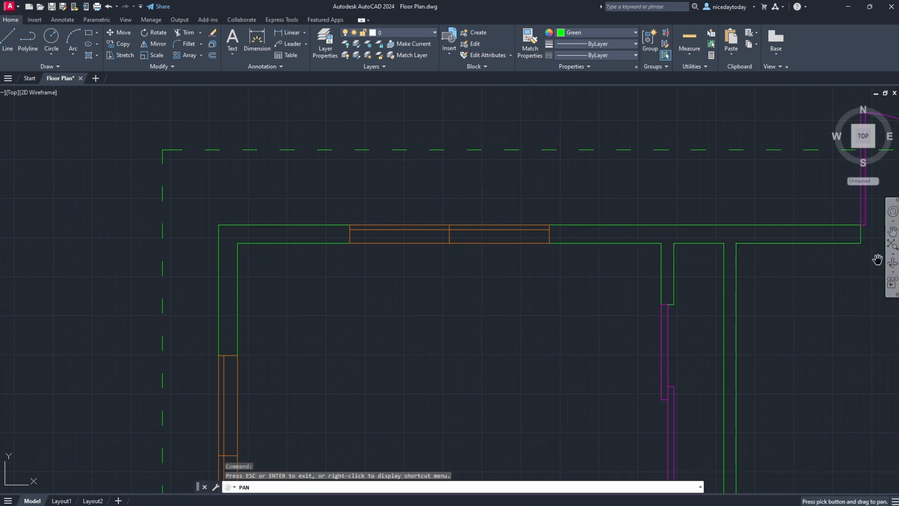
left_click_drag(864, 301, 366, 267)
left_click_drag(637, 283, 421, 266)
key("Escape")
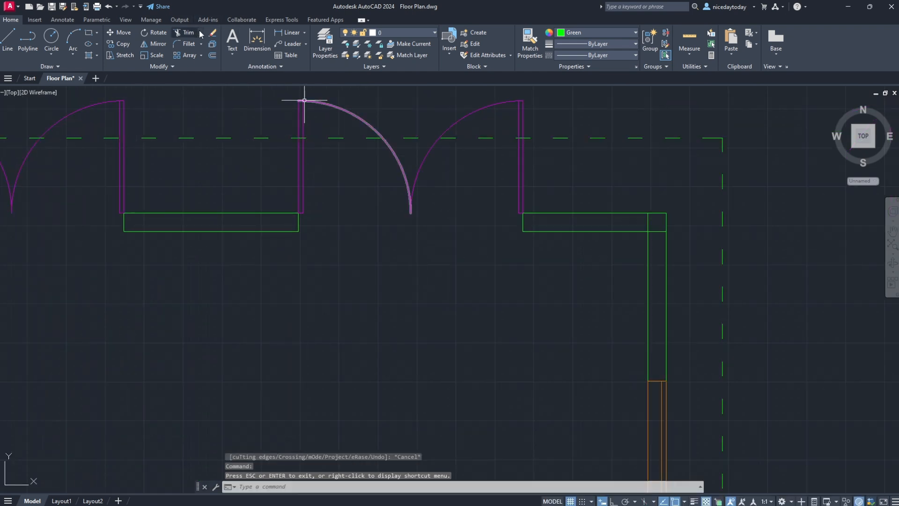
left_click(185, 32)
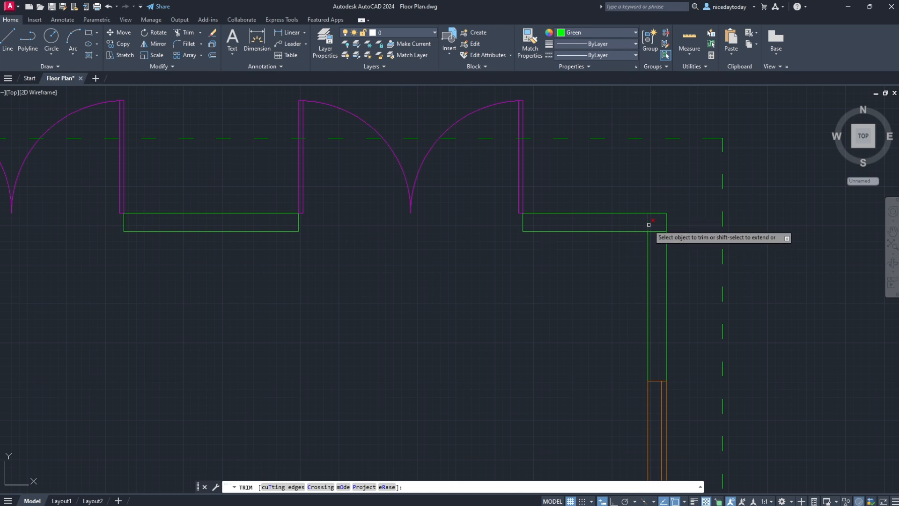
left_click(647, 224)
left_click(658, 231)
key("Escape")
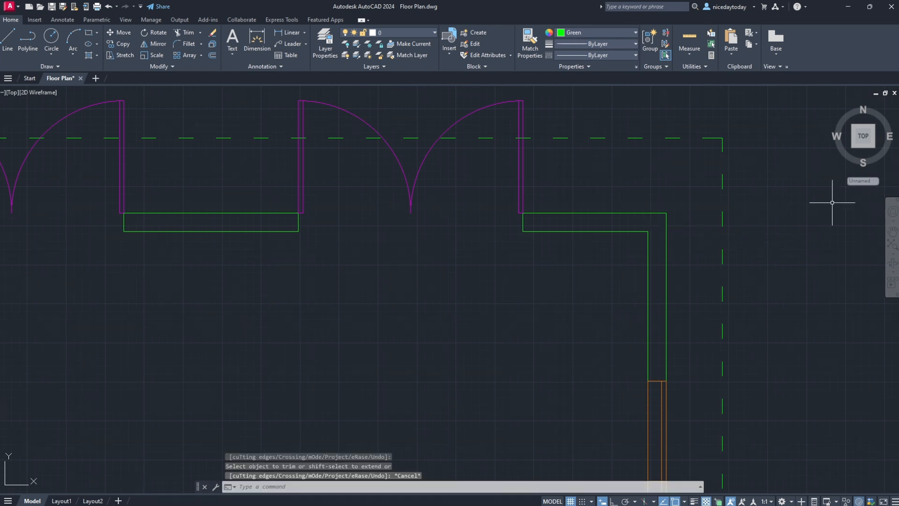
- Trim the overlapping wall lines at the lower-right exterior corner, next to the counter
left_click(892, 230)
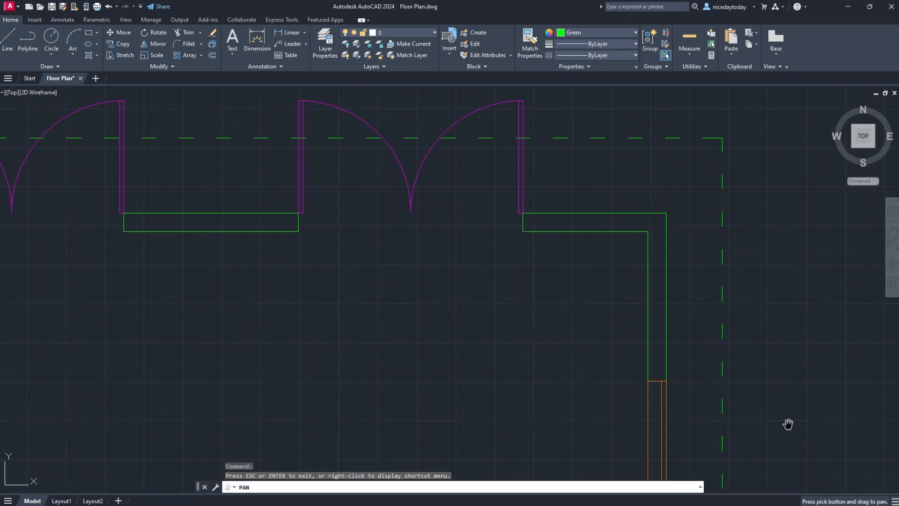
left_click_drag(787, 421, 779, 220)
left_click_drag(789, 465, 797, 263)
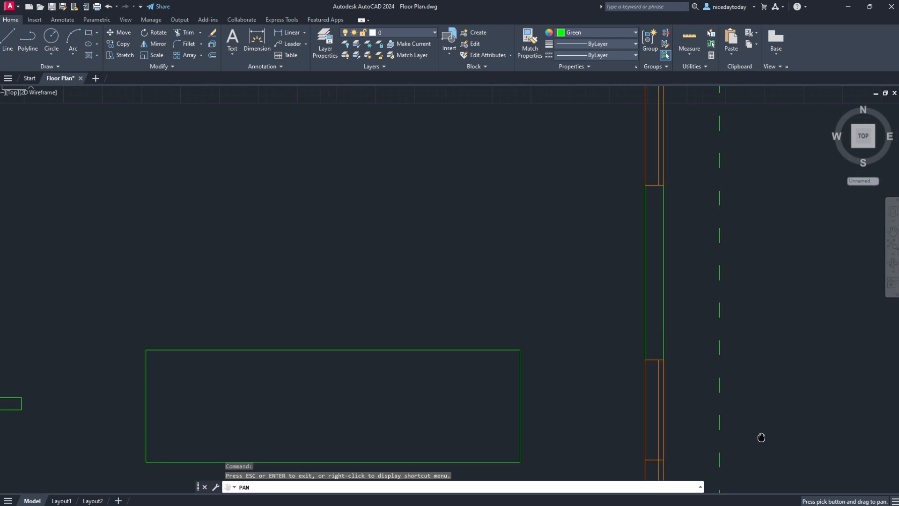
left_click_drag(761, 436, 750, 234)
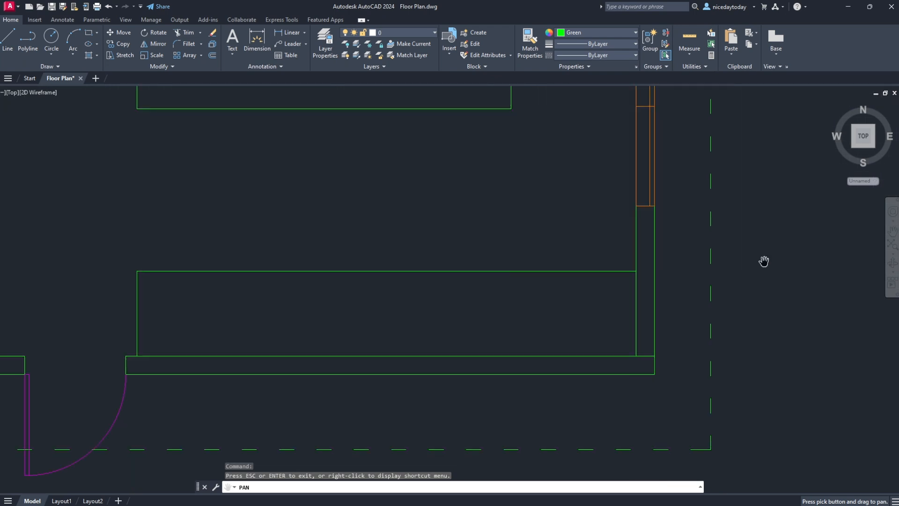
key("Escape")
left_click(893, 231)
key("Escape")
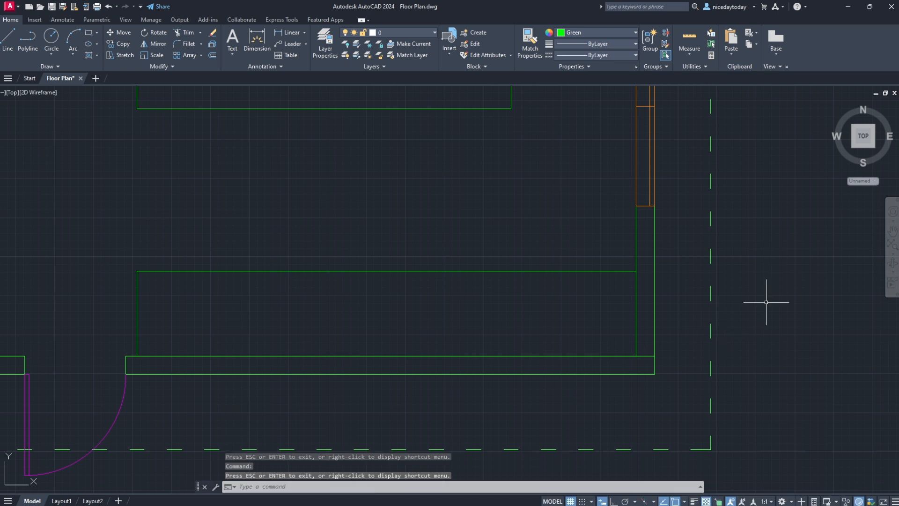
left_click(186, 34)
key("Escape")
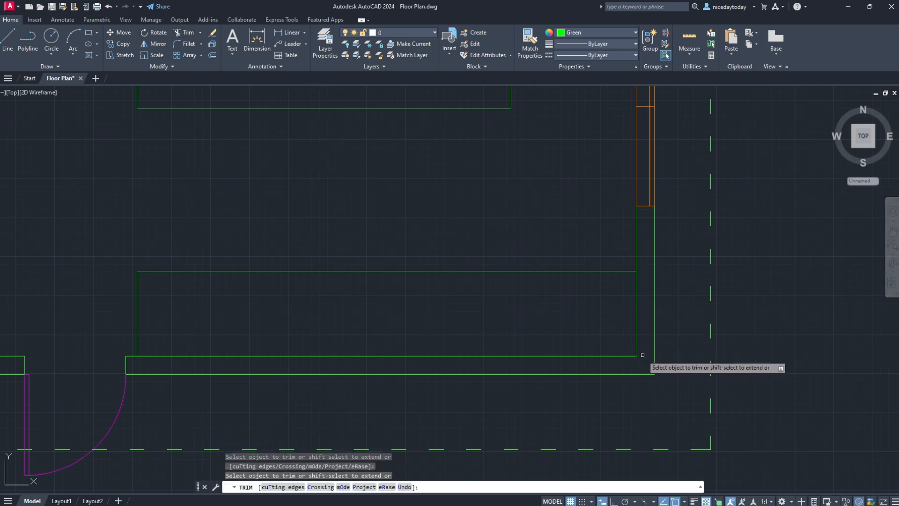
- Trim the overlapping lines at the small room's upper wall, at the door-side stub and at the right partition's junction
left_click(893, 231)
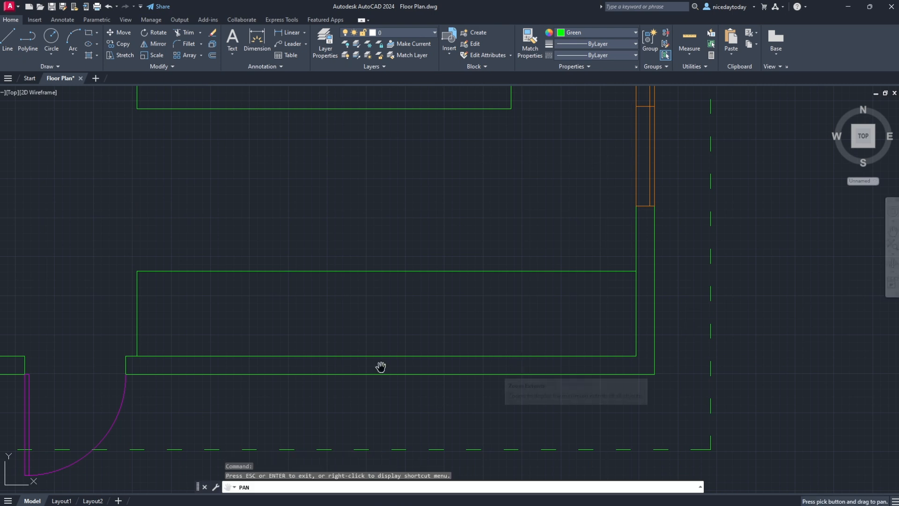
left_click_drag(280, 397, 896, 442)
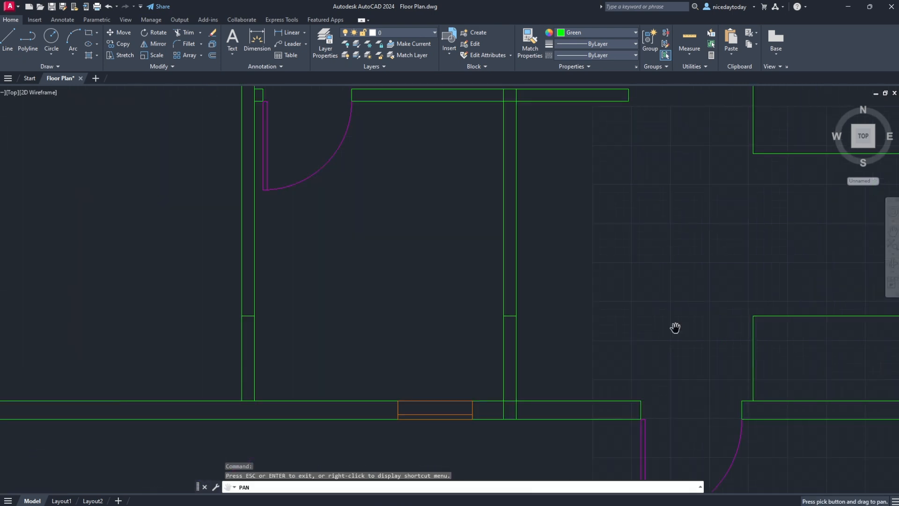
left_click_drag(576, 313, 680, 333)
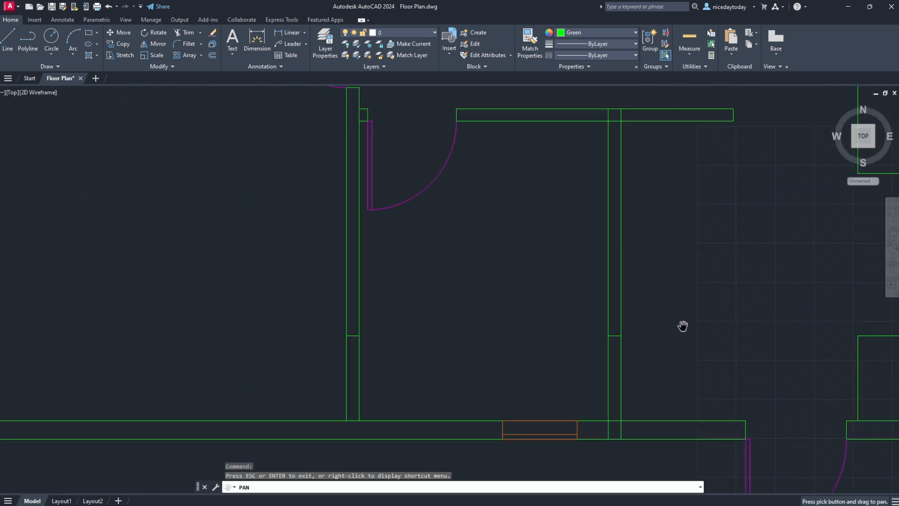
key("Escape")
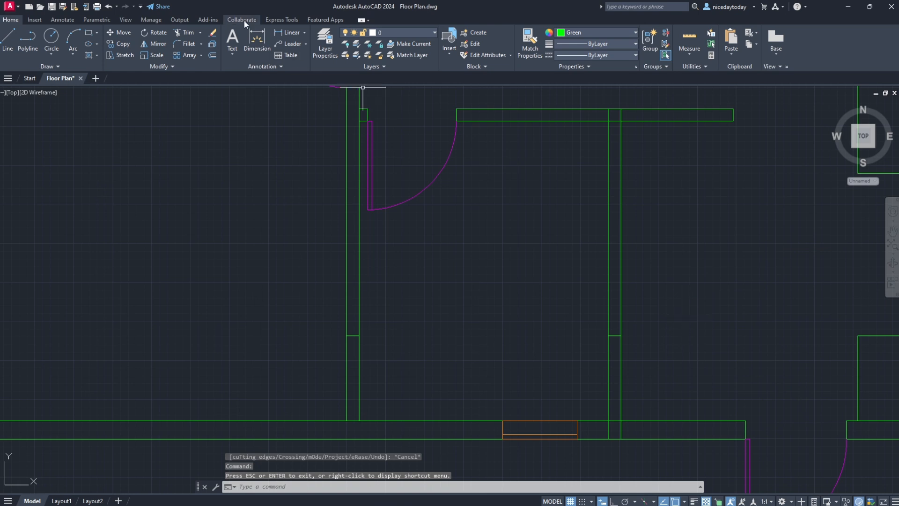
left_click(184, 32)
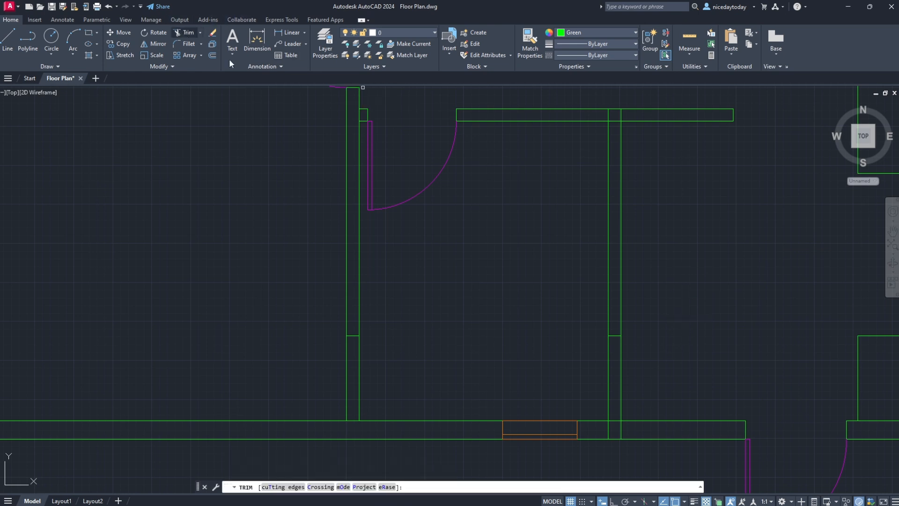
left_click(359, 116)
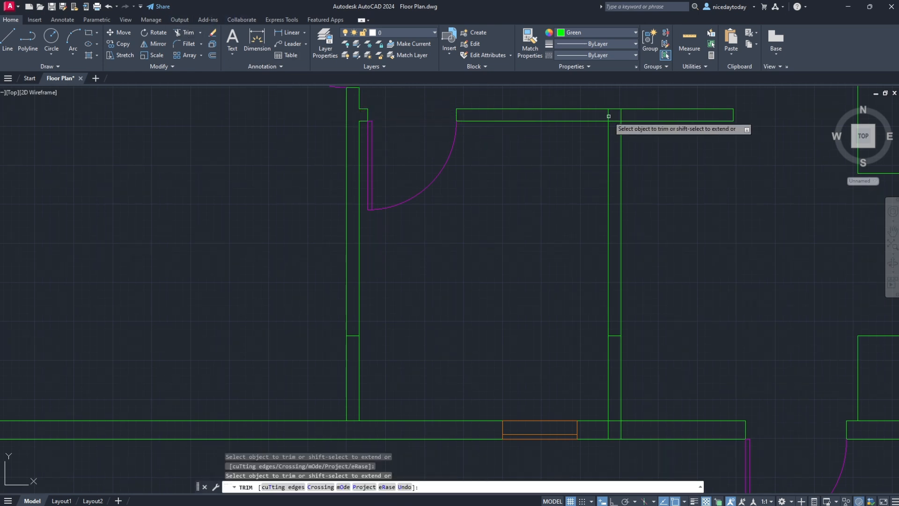
left_click(608, 115)
left_click(620, 116)
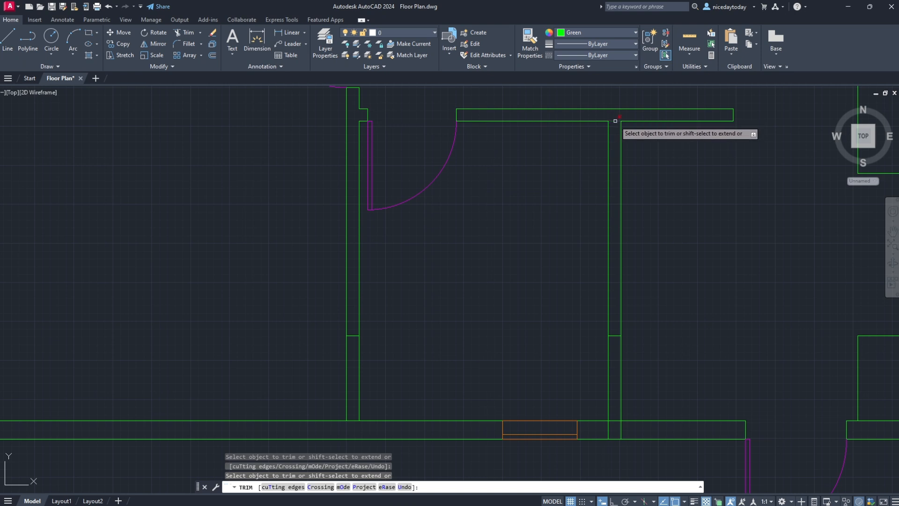
- Trim the cross lines inside the small room's two side partitions and the overlaps where they meet the lower exterior wall
left_click(353, 335)
left_click_drag(354, 335, 349, 387)
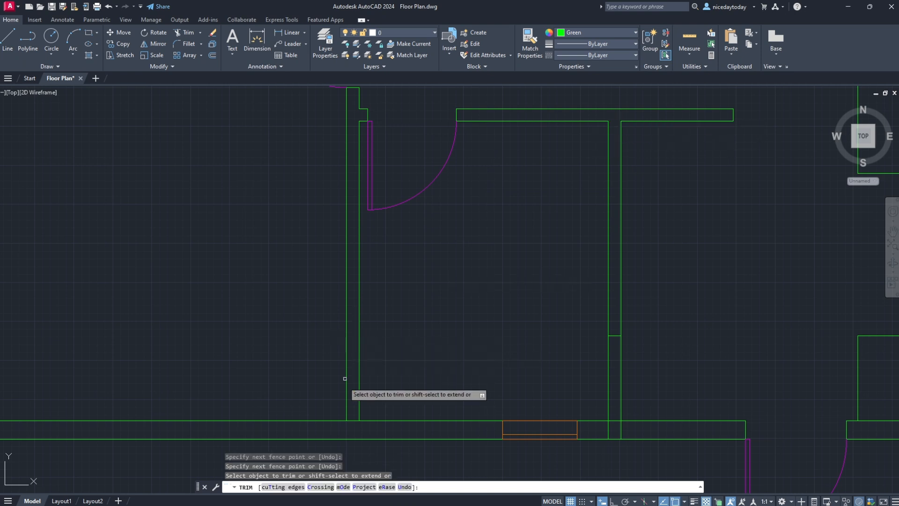
left_click(353, 420)
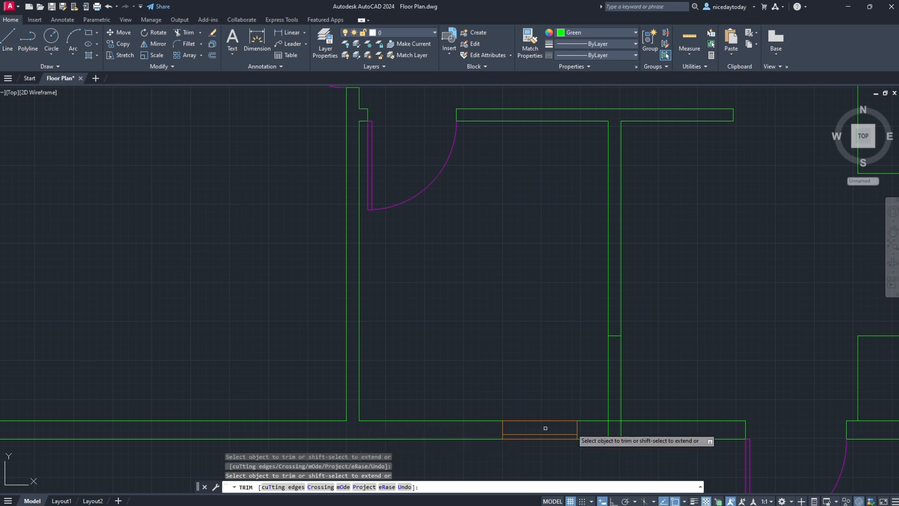
left_click(615, 421)
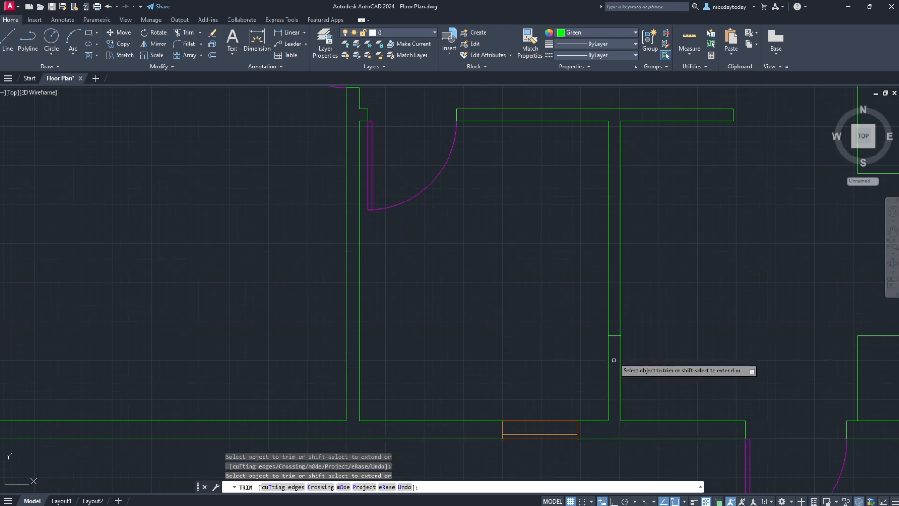
left_click(611, 336)
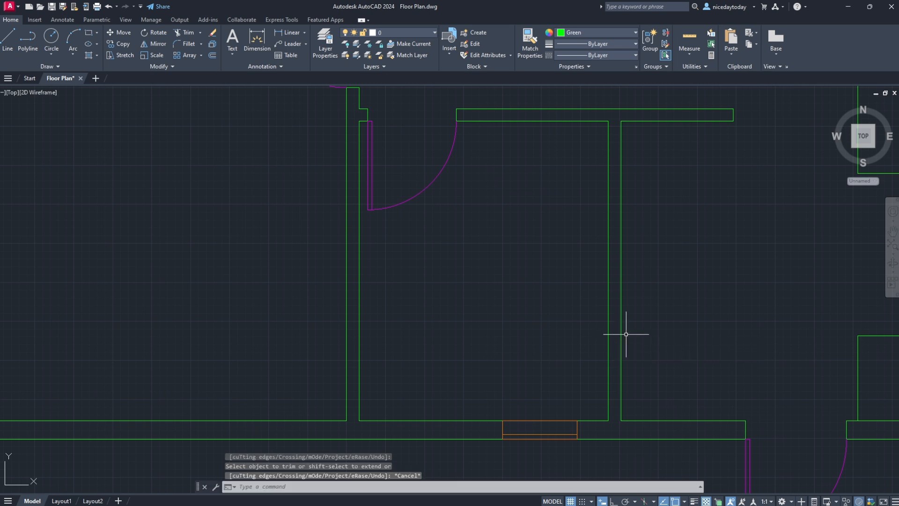
- Trim the overlapping wall lines at the floor plan's lower-left exterior corner
left_click(892, 230)
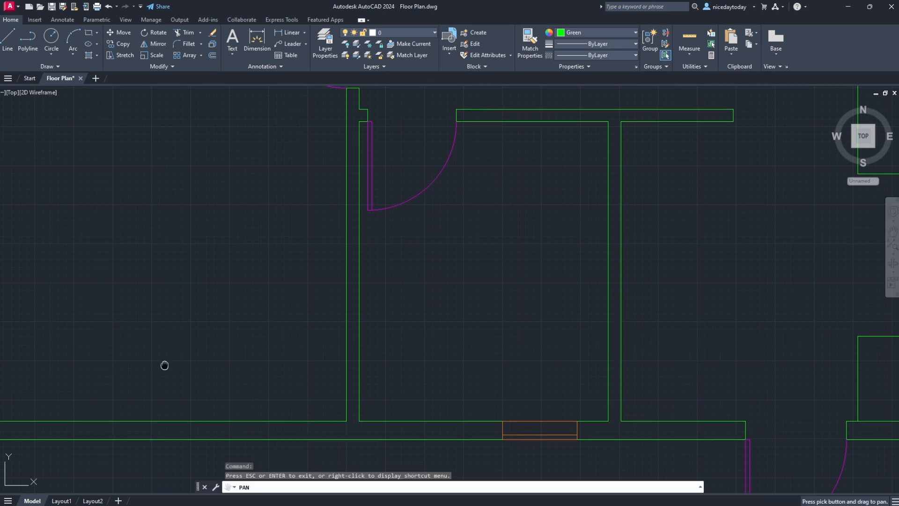
left_click_drag(163, 363, 458, 380)
key("Escape")
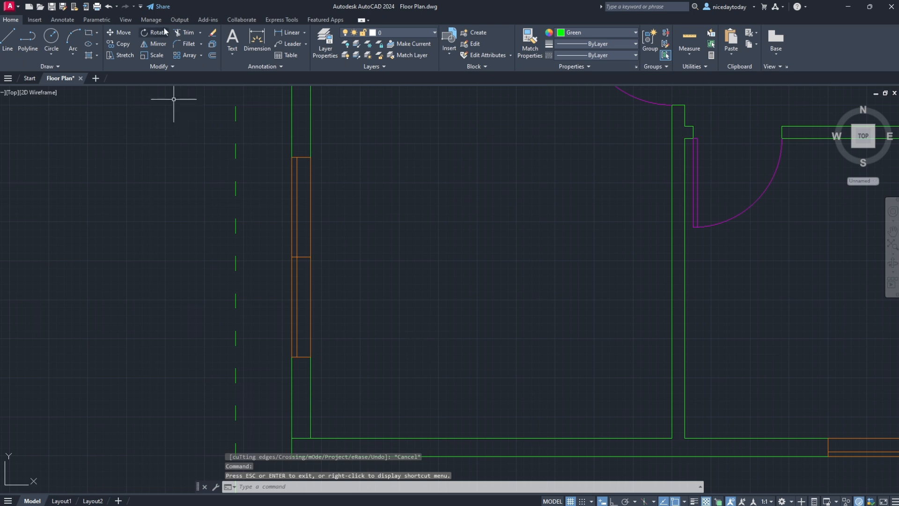
left_click(185, 32)
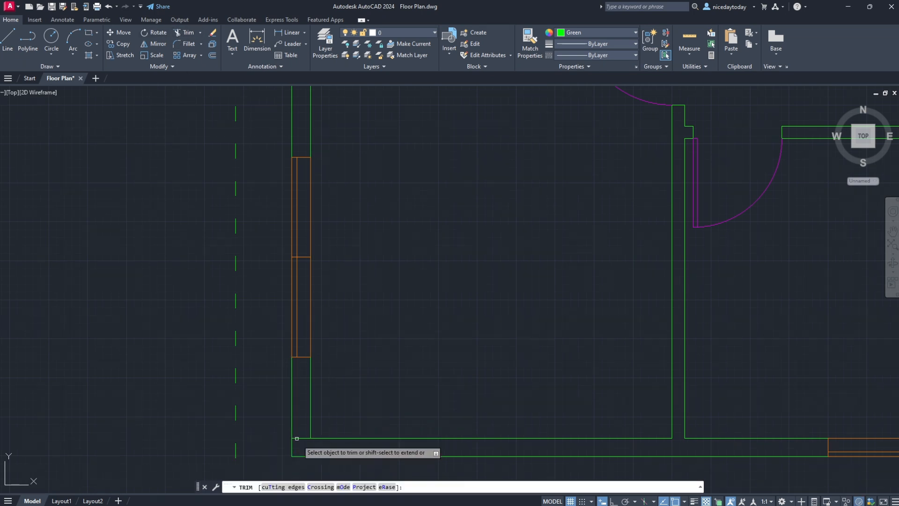
key("Escape")
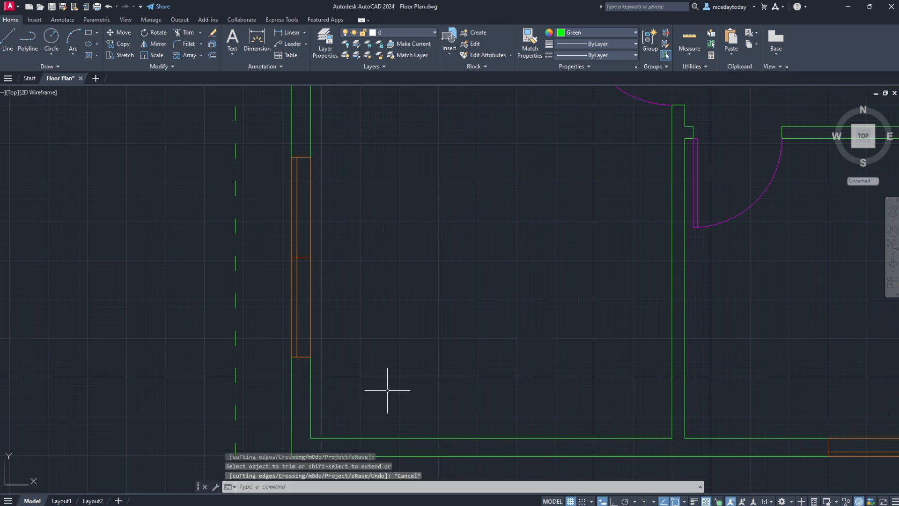
- Trim the overlapping lines where the upper and lower walls of the lower-left closet meet the left exterior wall
left_click(892, 232)
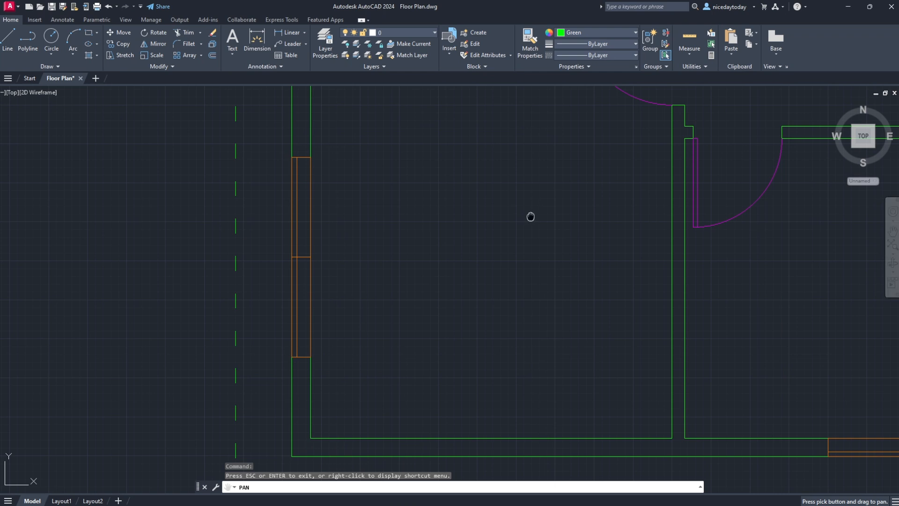
left_click_drag(529, 215, 532, 504)
left_click_drag(515, 375, 530, 449)
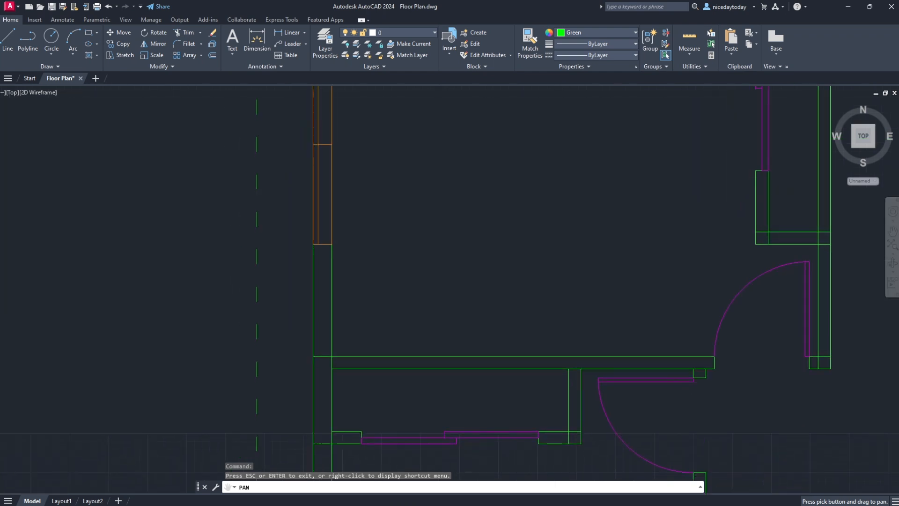
left_click_drag(552, 505, 525, 440)
key("Escape")
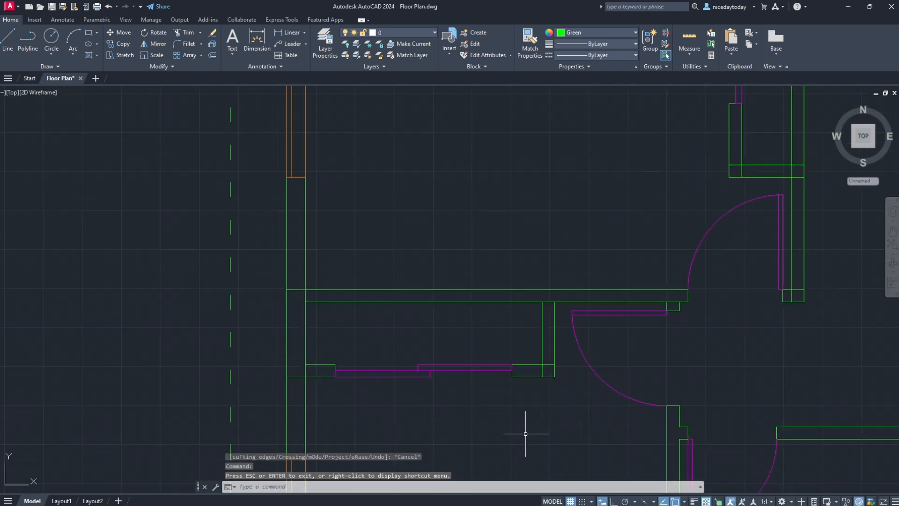
left_click(184, 32)
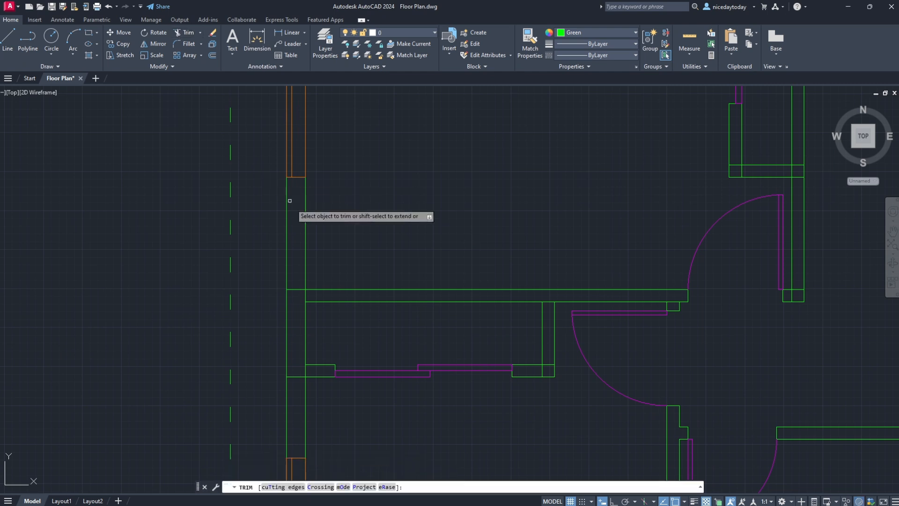
left_click(296, 290)
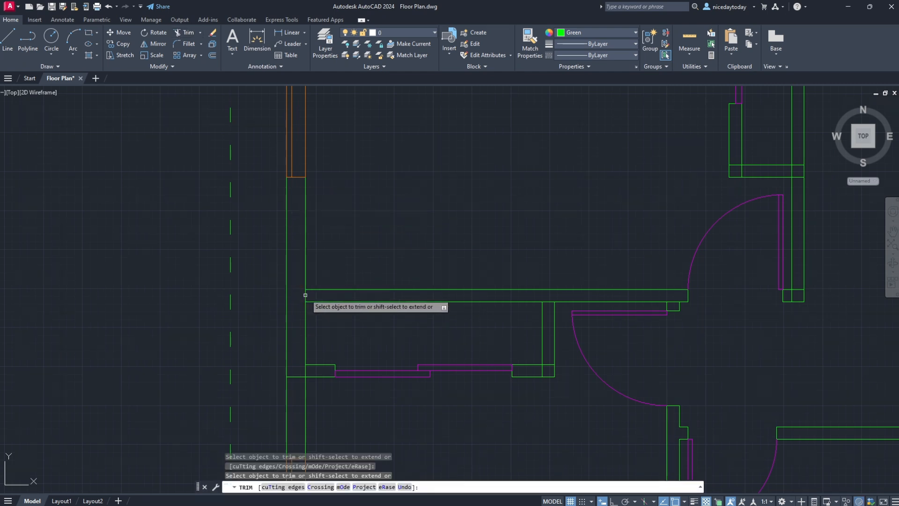
left_click(294, 376)
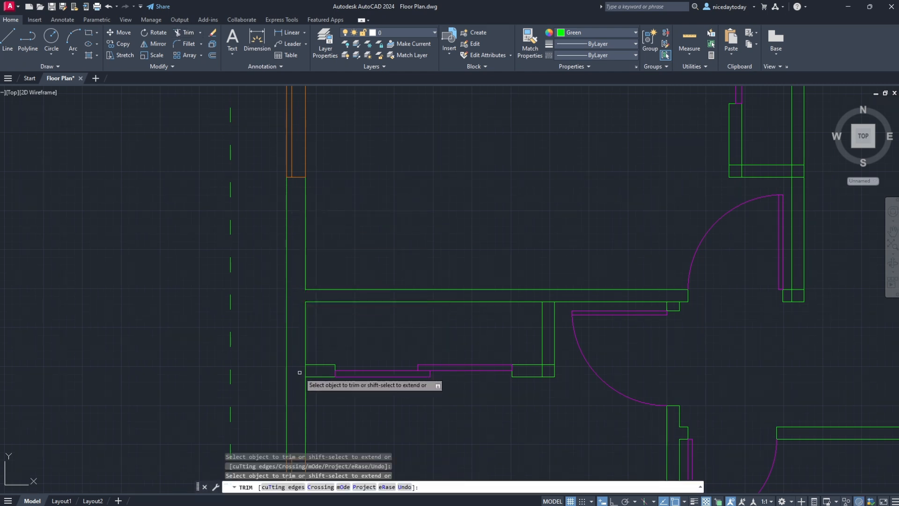
left_click(305, 369)
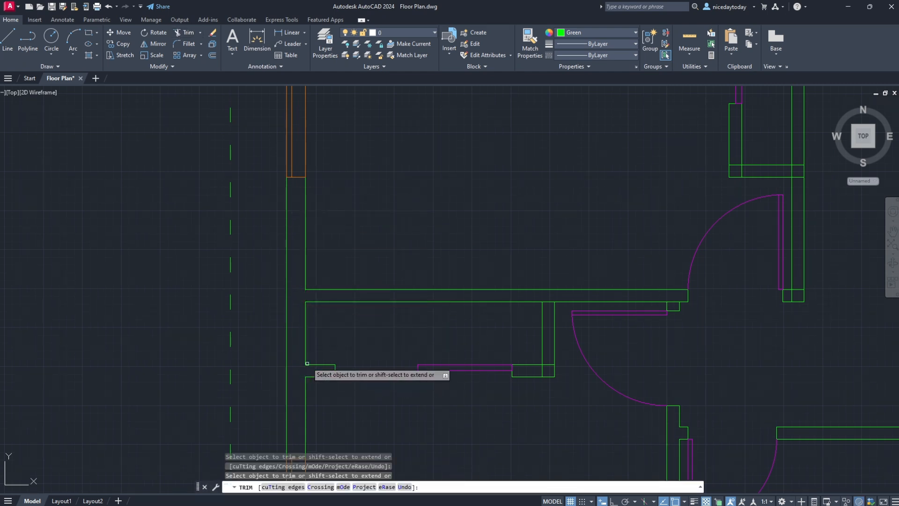
- Trim the overlapping lines at both ends of the lower-left closet's right wall
left_click(548, 301)
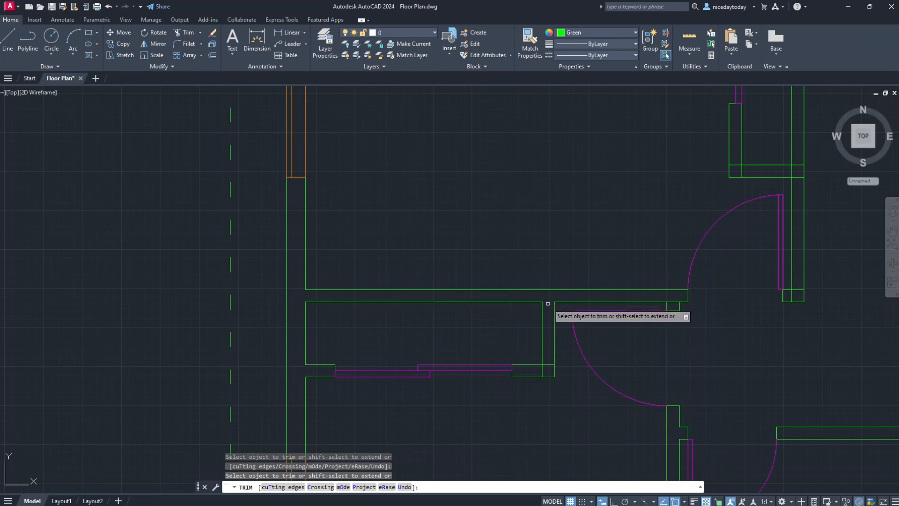
left_click(550, 364)
left_click_drag(545, 372, 540, 373)
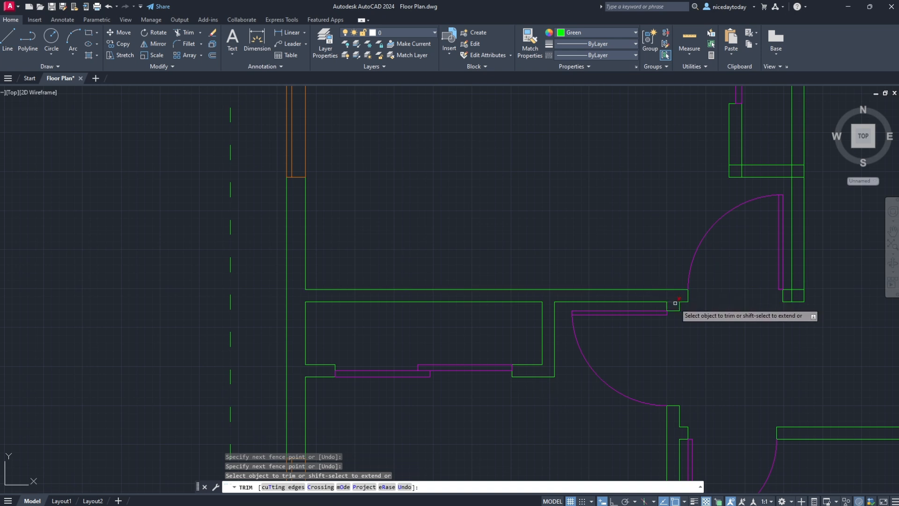
- Trim the overlaps at the wall stubs beside the two bedroom doors and at the lower wall of the upper closet
left_click(673, 302)
left_click(798, 289)
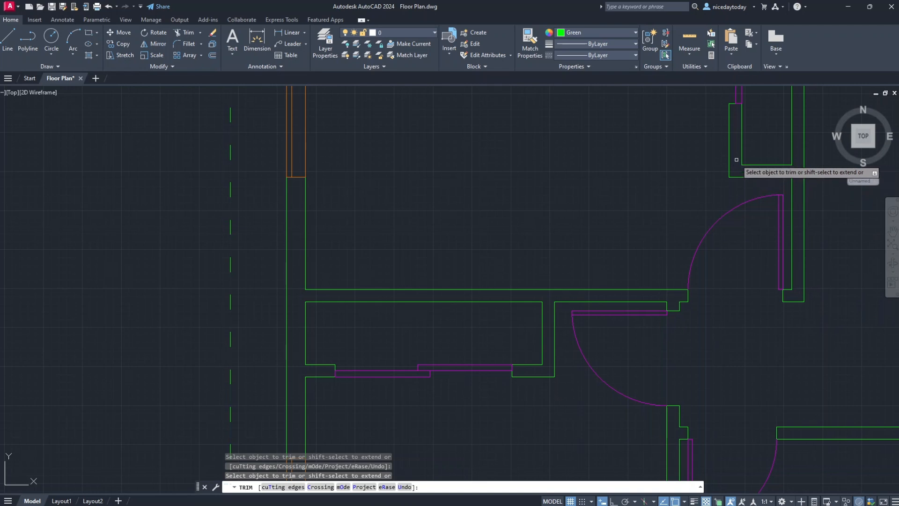
key("Escape")
- Start a hatch with the SOLID pattern and fill the upper exterior wall segments, including the connected closet partitions and upper-right corner
scroll(638, 152, "down", 5)
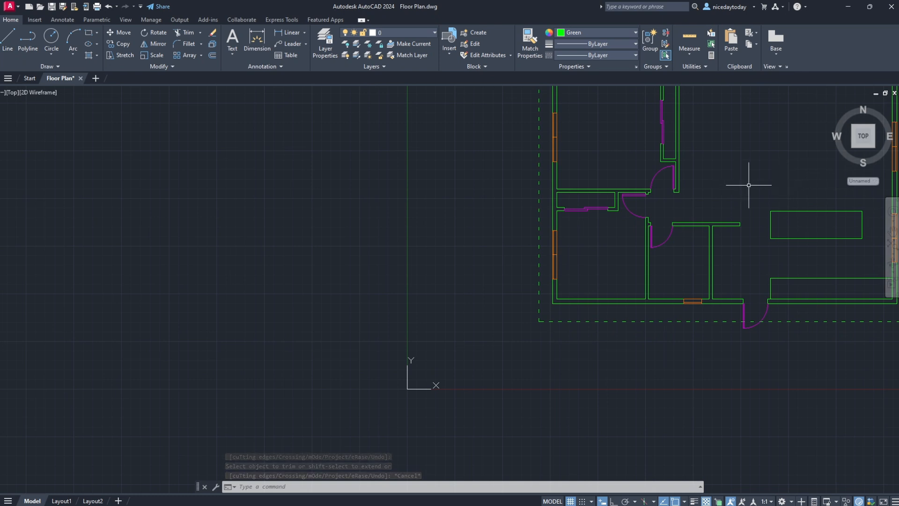
left_click(893, 231)
left_click_drag(722, 168, 426, 253)
scroll(392, 256, "up", 2)
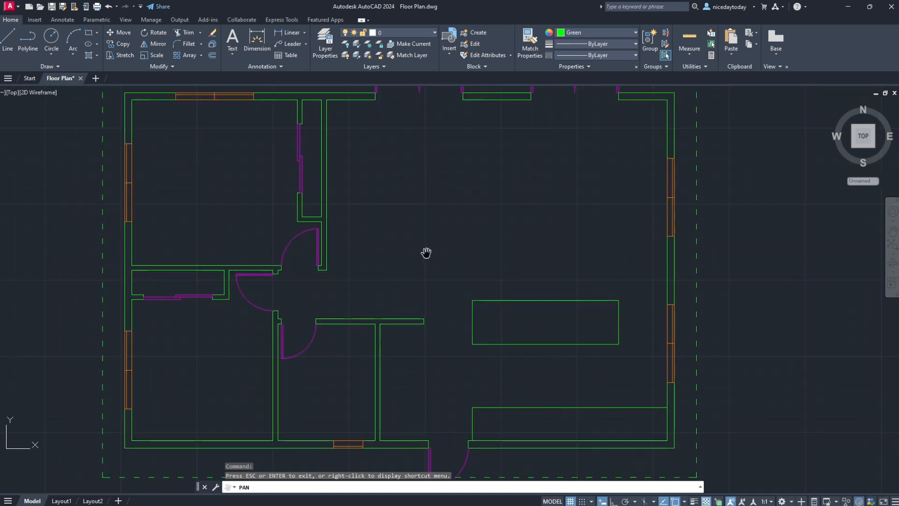
key("Escape")
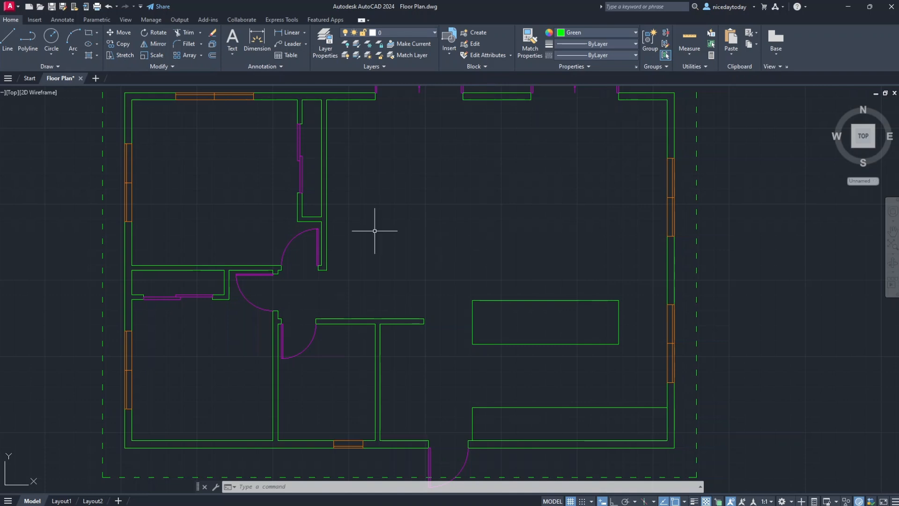
left_click(88, 56)
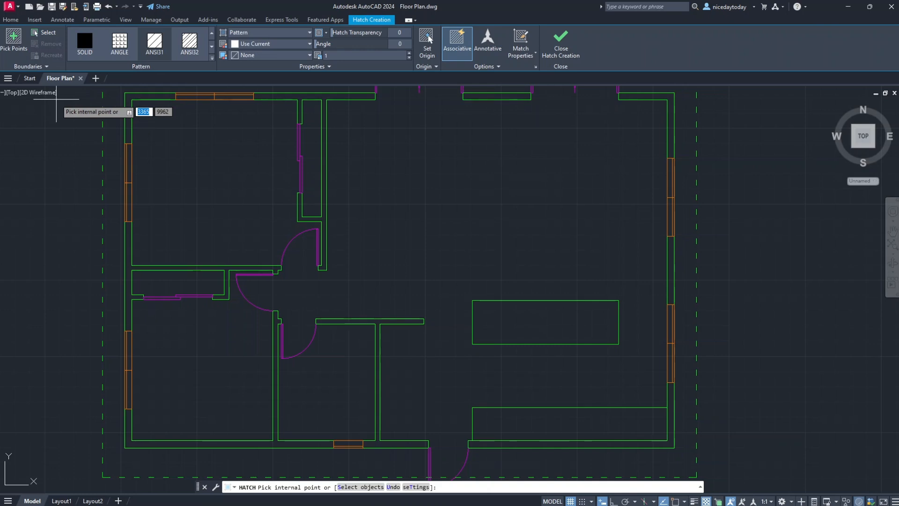
left_click(87, 53)
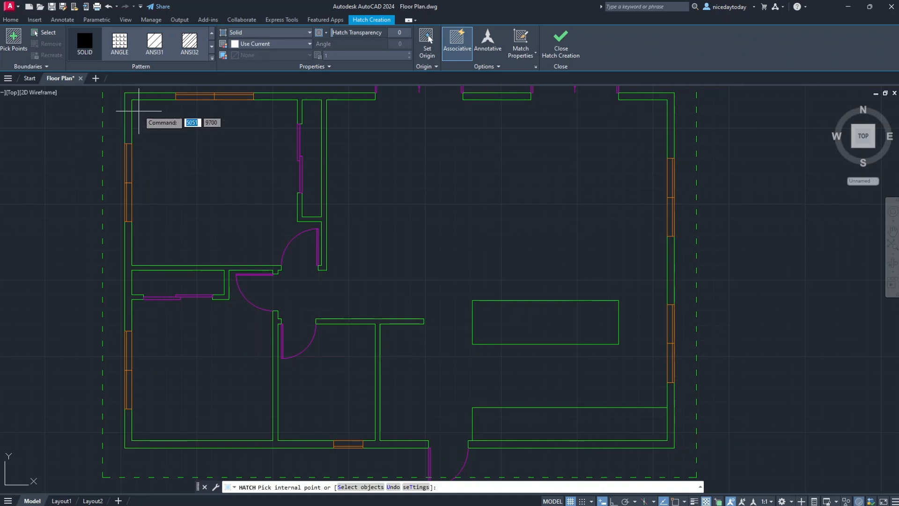
left_click(130, 100)
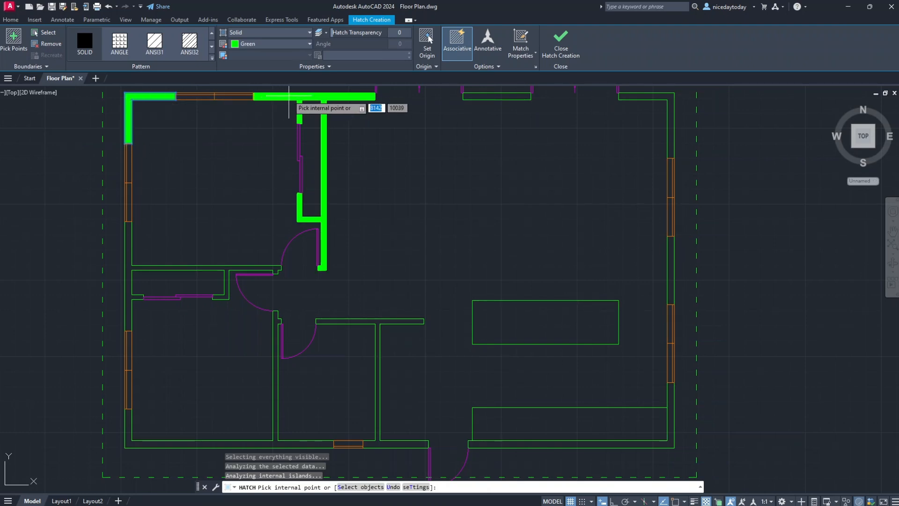
left_click(289, 96)
left_click(473, 96)
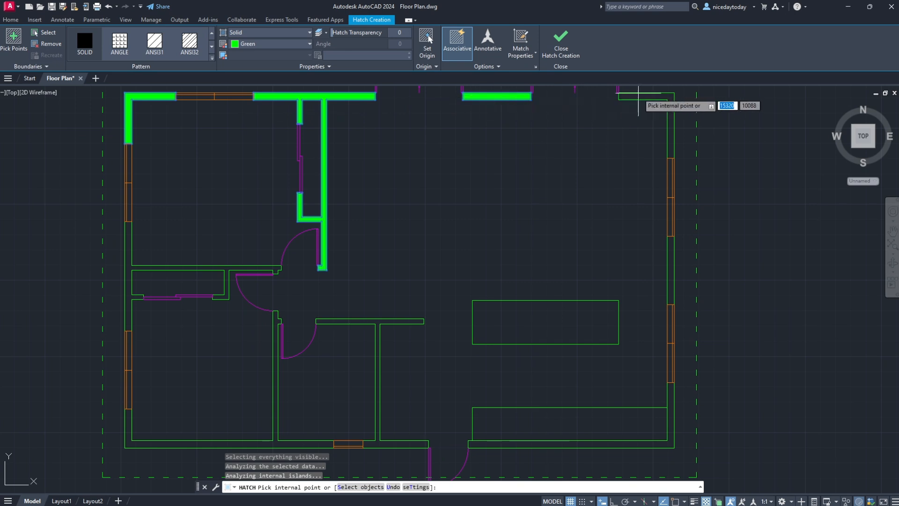
left_click(638, 96)
- Fill the remaining right, lower and left exterior wall segments and their connected interior partitions with the solid hatch
left_click(669, 262)
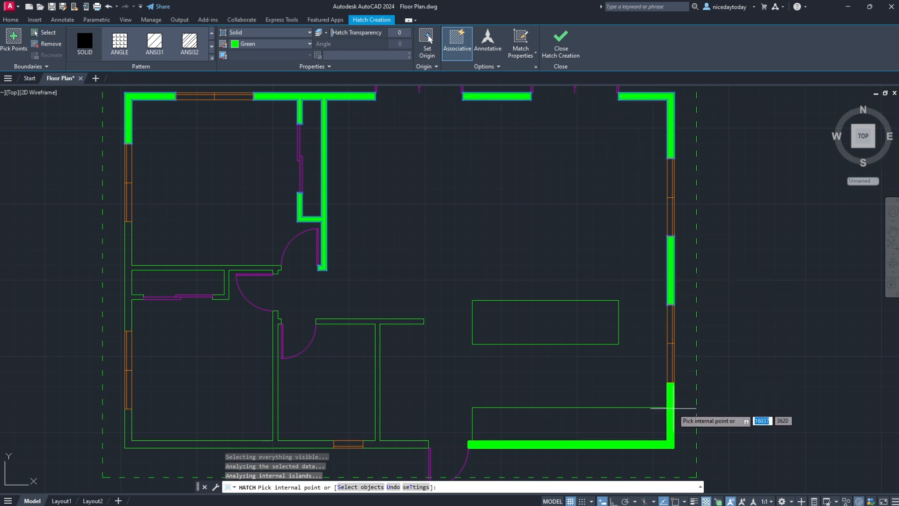
left_click(671, 407)
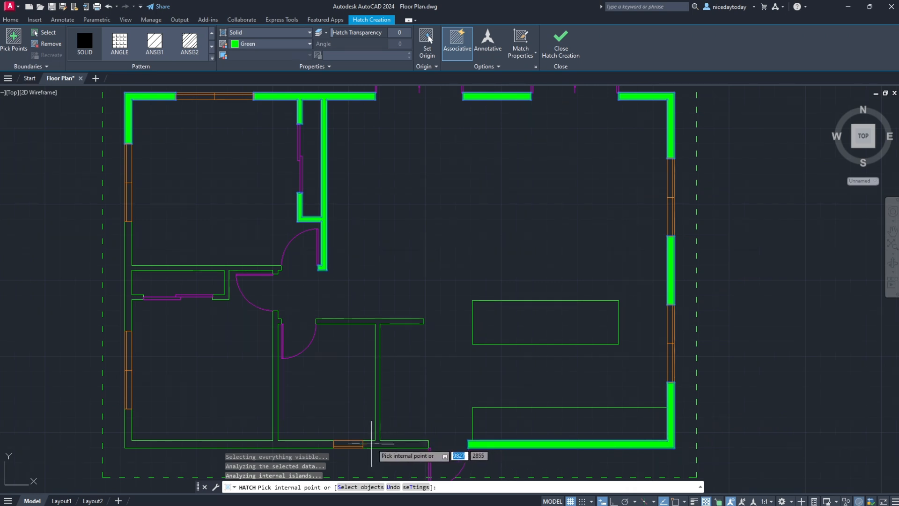
left_click(384, 443)
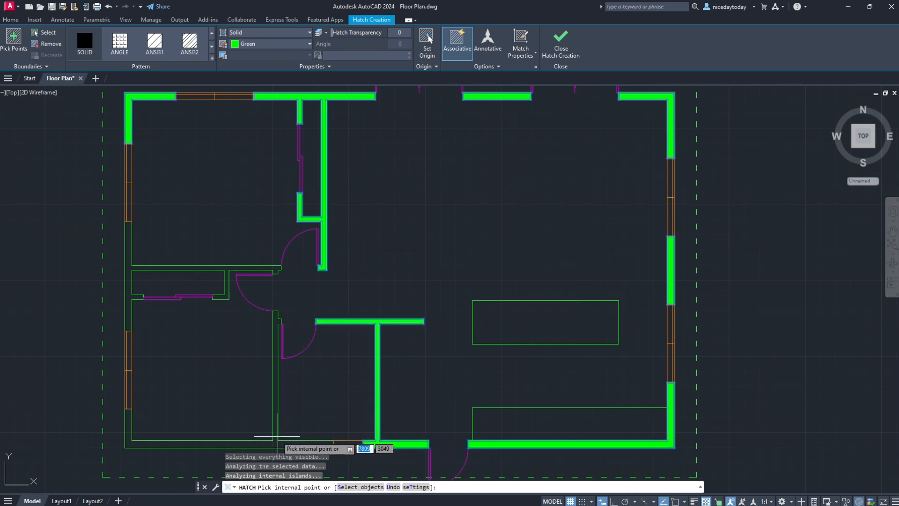
left_click(277, 436)
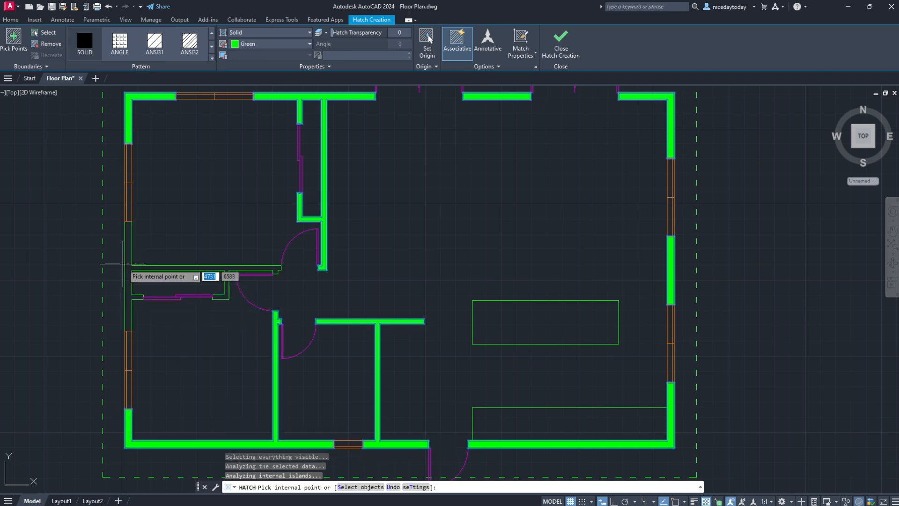
left_click(129, 262)
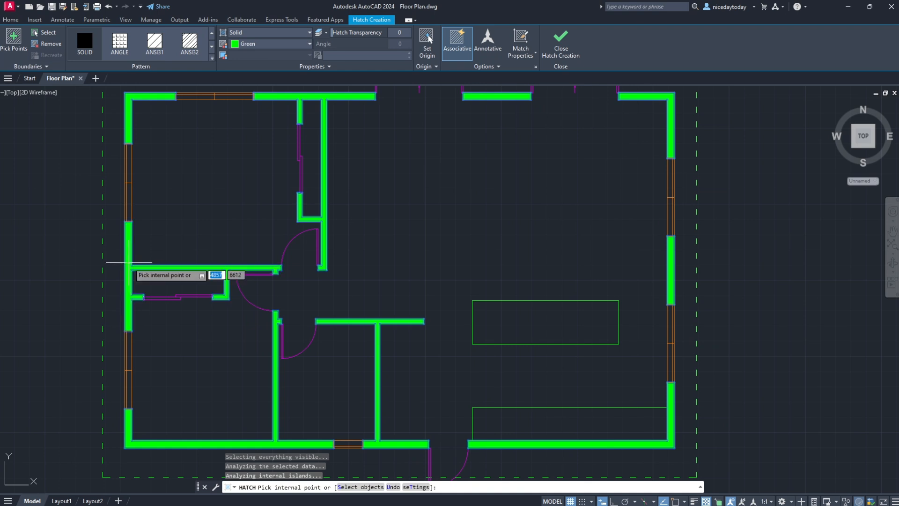
key("Escape")
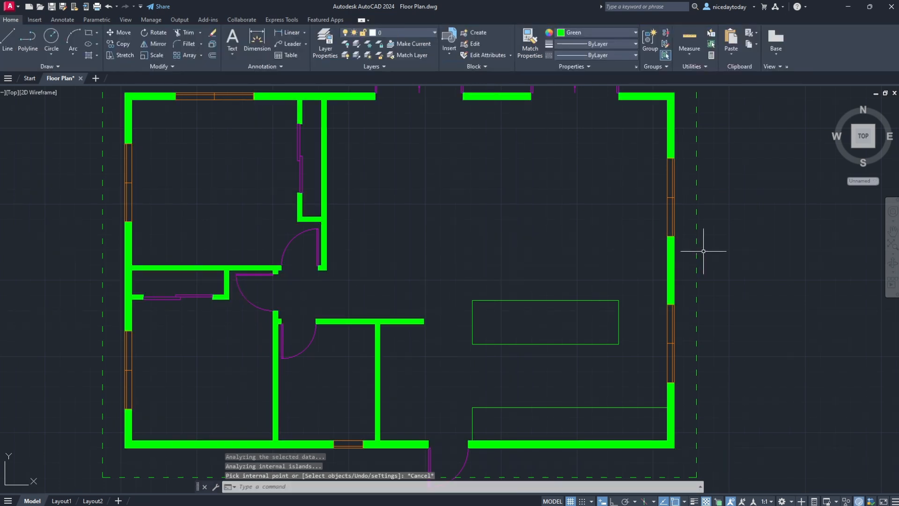
scroll(759, 278, "down", 2)
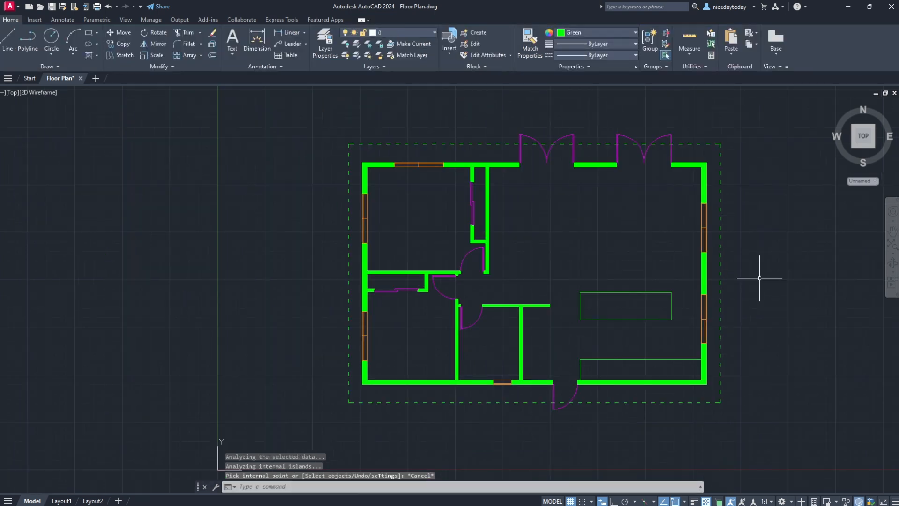